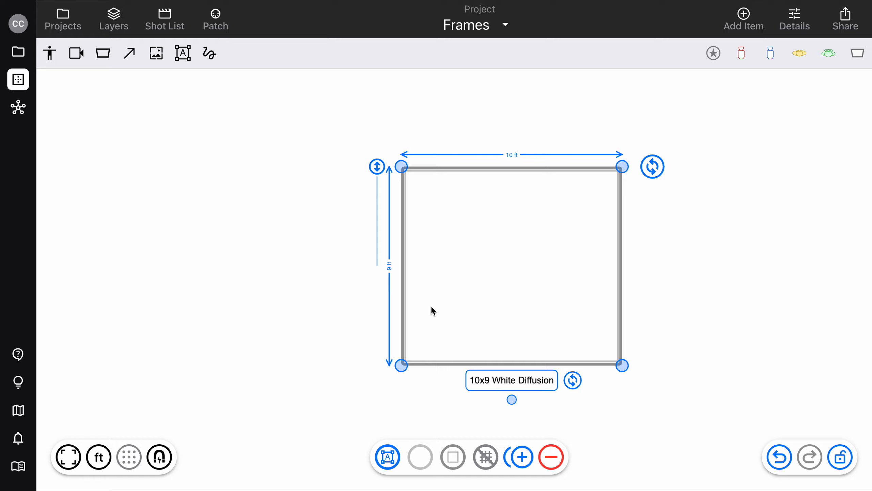
- Reduce the white diffusion frame's height to 8 ft and try rotating and tilting it
drag(401, 361, 402, 333)
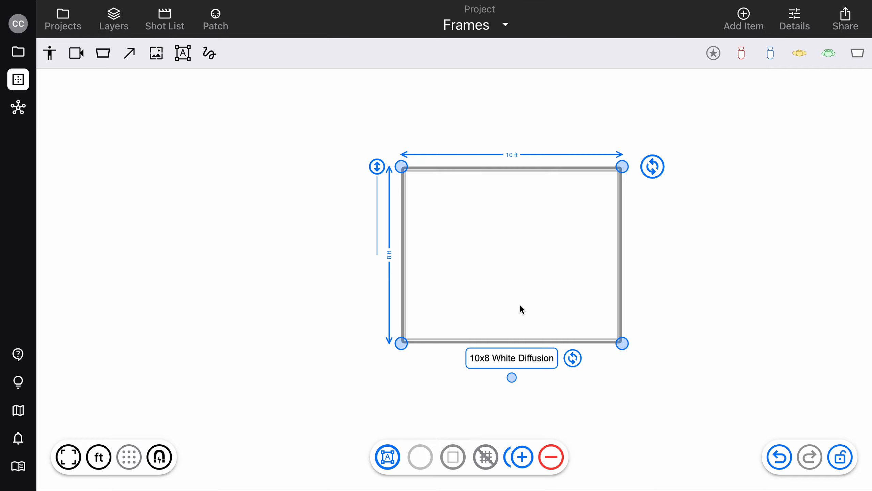
drag(652, 167, 617, 188)
drag(376, 167, 331, 254)
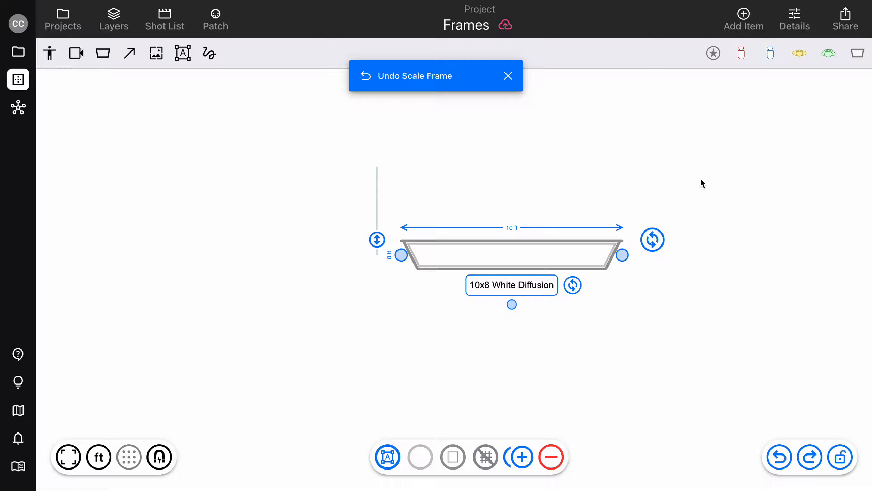
- Set the frame's height to 10 feet in its details
click(794, 19)
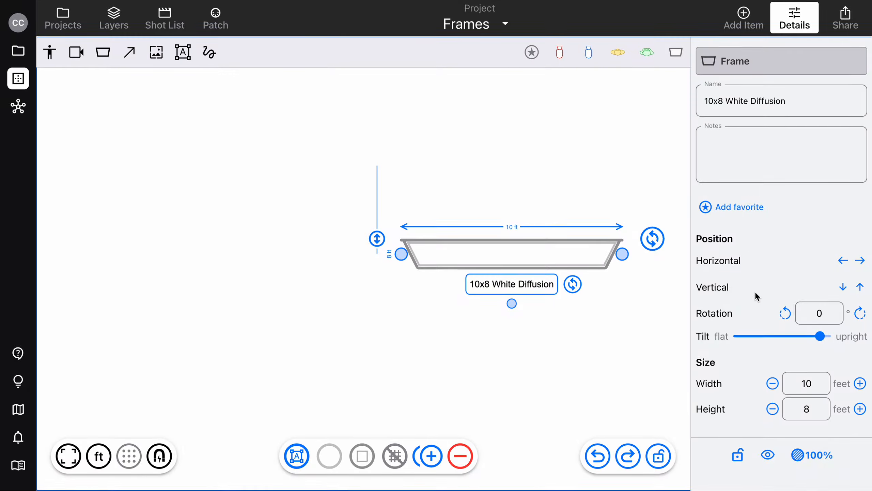
click(819, 410)
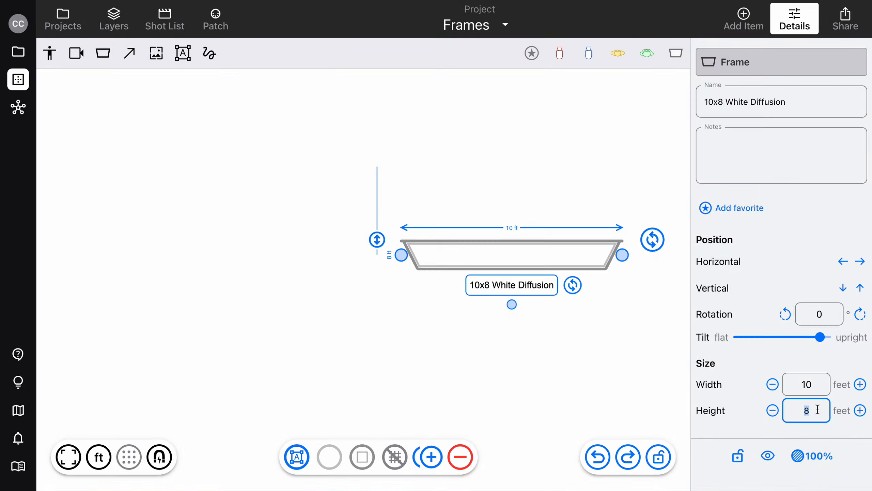
text(10)
key(Return)
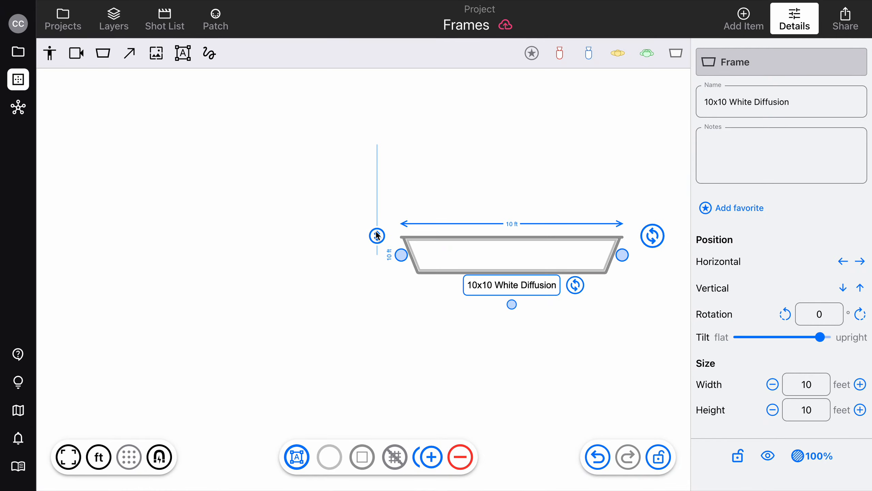
- Tilt the 10x10 frame flatter and move its label clear below the lower edge
drag(377, 236, 377, 210)
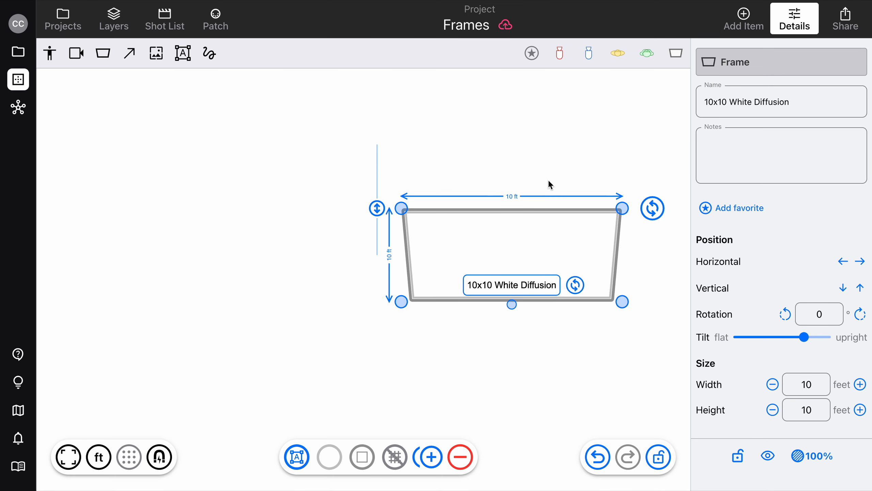
click(794, 19)
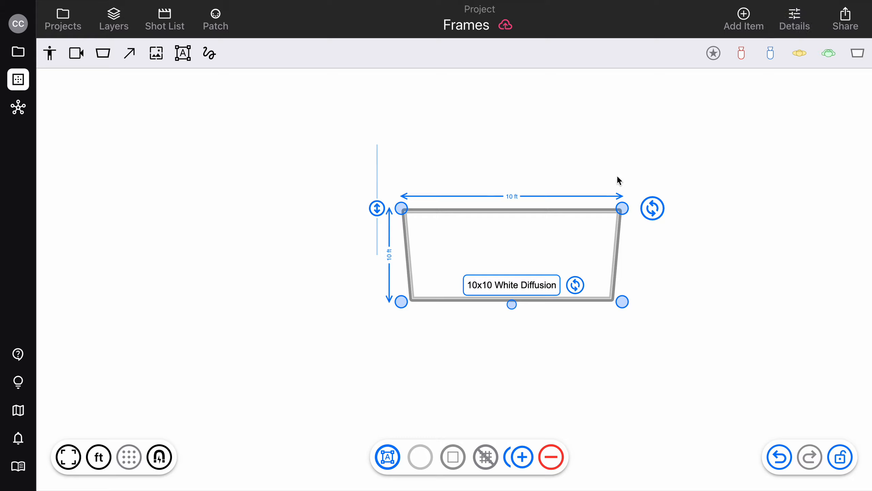
drag(512, 304, 511, 338)
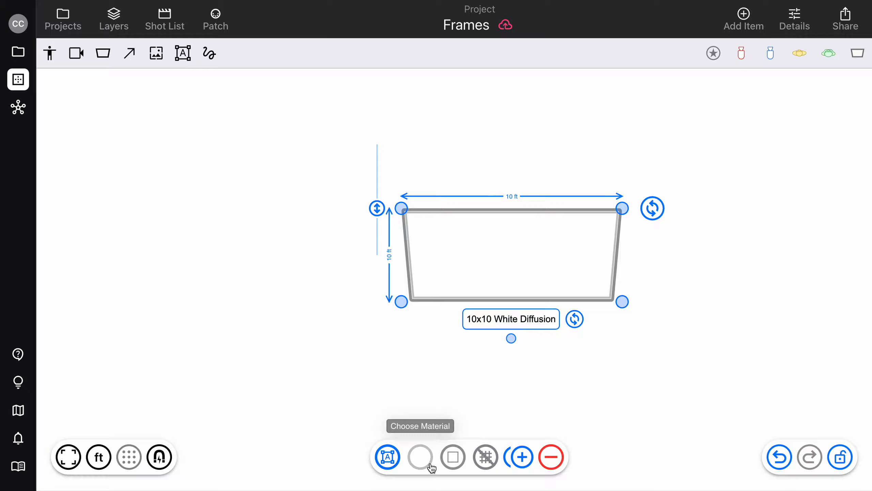
- Change the frame's material to Single Net
click(419, 456)
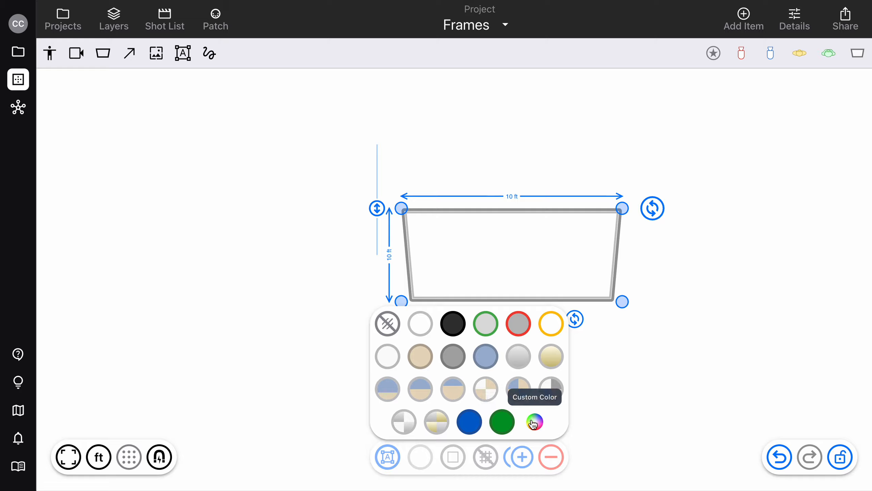
click(490, 328)
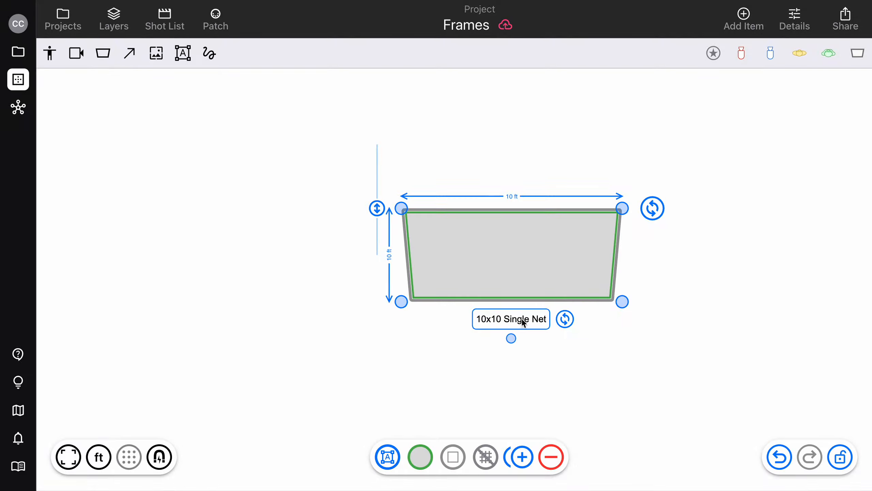
scroll(627, 319, down, 3)
scroll(626, 319, right, 2)
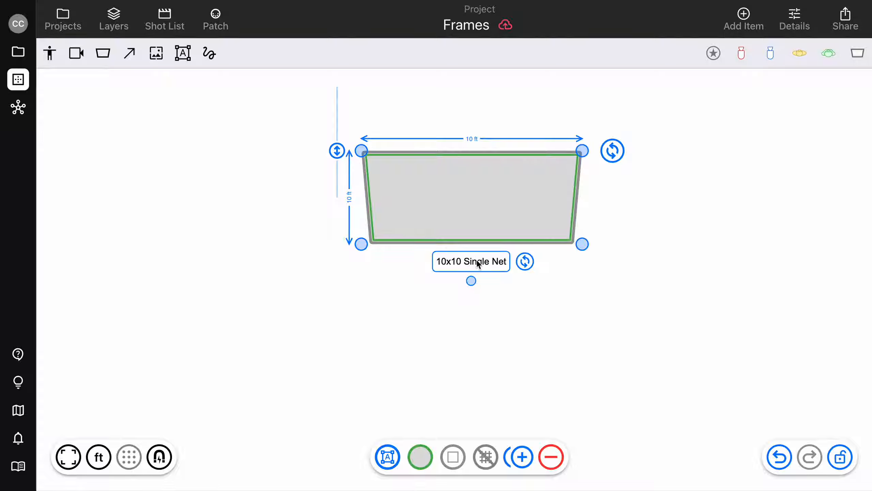
- Change the frame's material to Day Blue, and replace that with Double Net
click(419, 457)
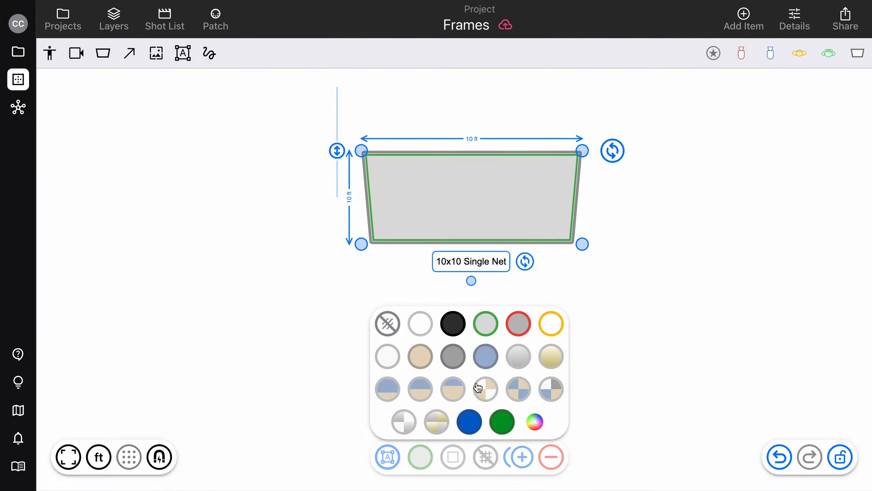
click(486, 357)
click(426, 458)
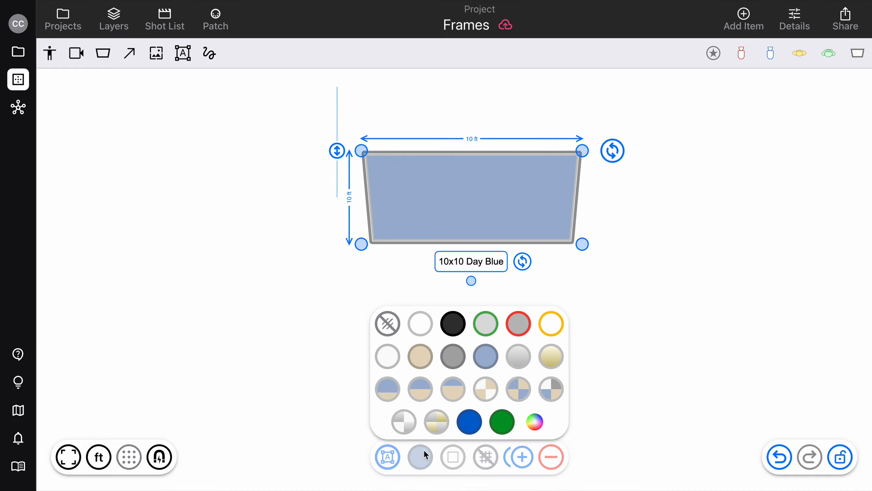
click(518, 325)
- Rename the frame's label to "jdskh" and change its material to Natural Bounce 1:1
double_click(492, 262)
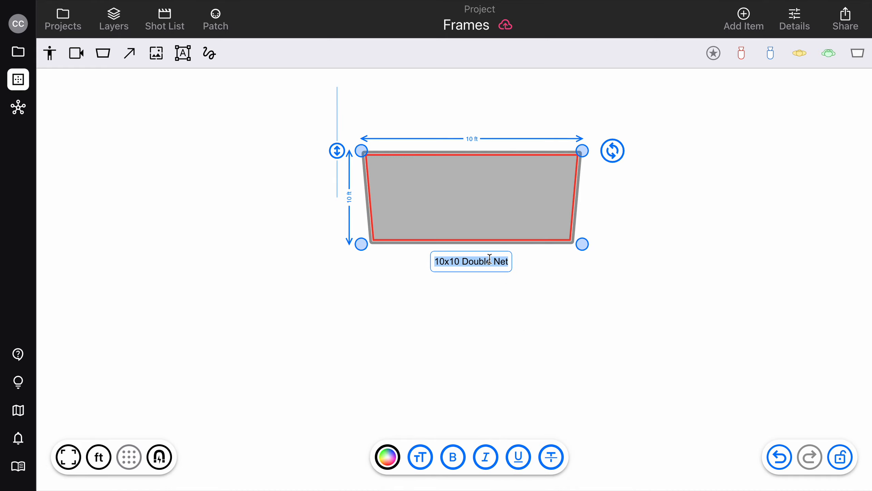
text(jdskh)
key(Return)
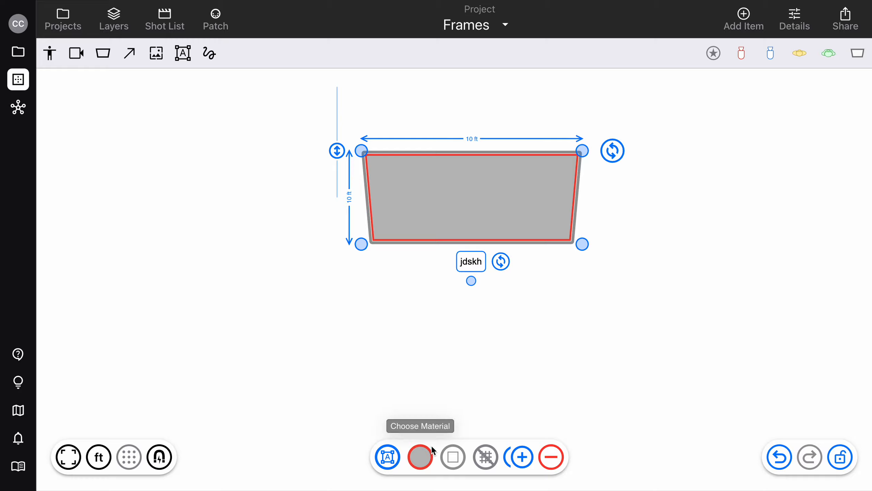
click(420, 456)
click(418, 395)
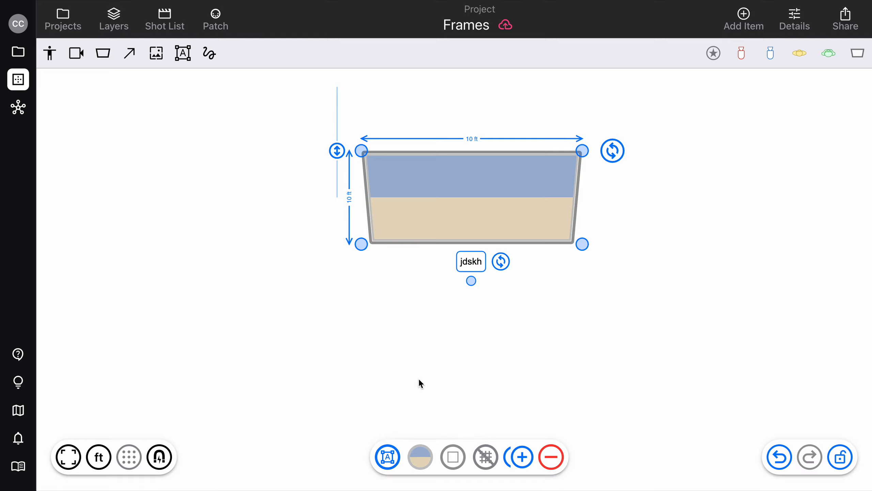
- Clear the custom label text to restore the frame's automatic name, and deselect the frame
double_click(474, 262)
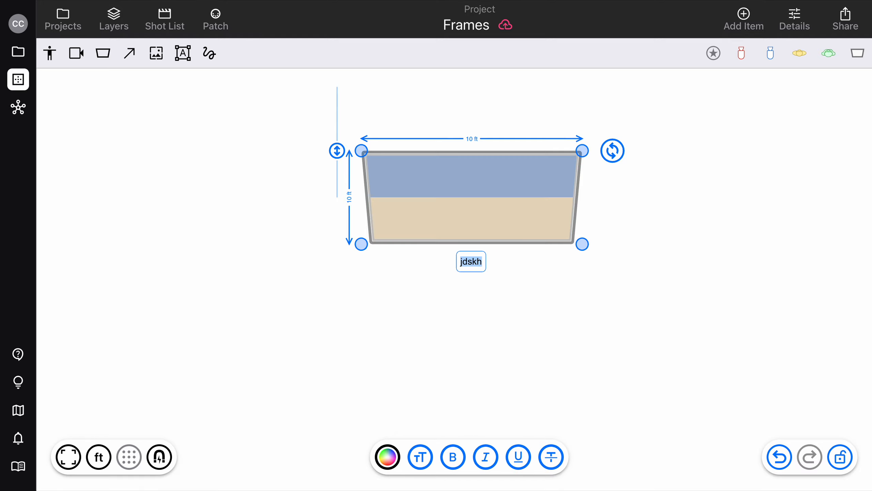
key(BackSpace)
key(Return)
click(590, 280)
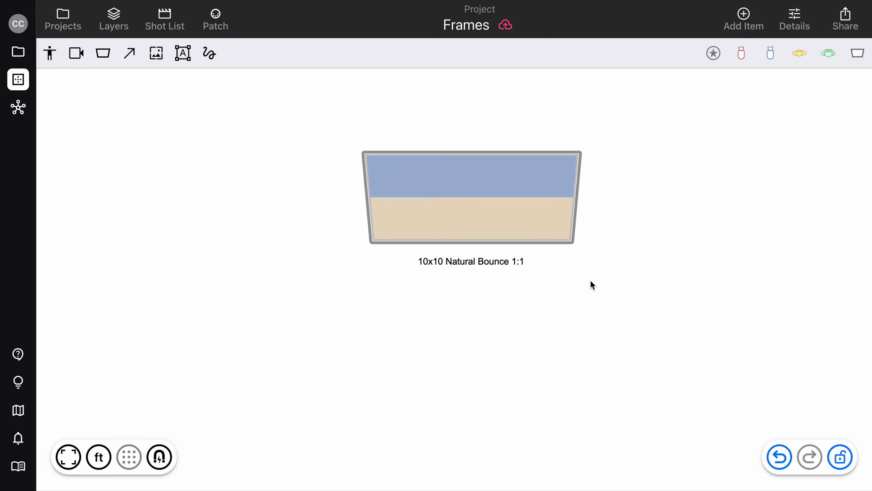
- Give the frame a Custom Color material and set the material colour to the muted red CA6E6E
click(500, 209)
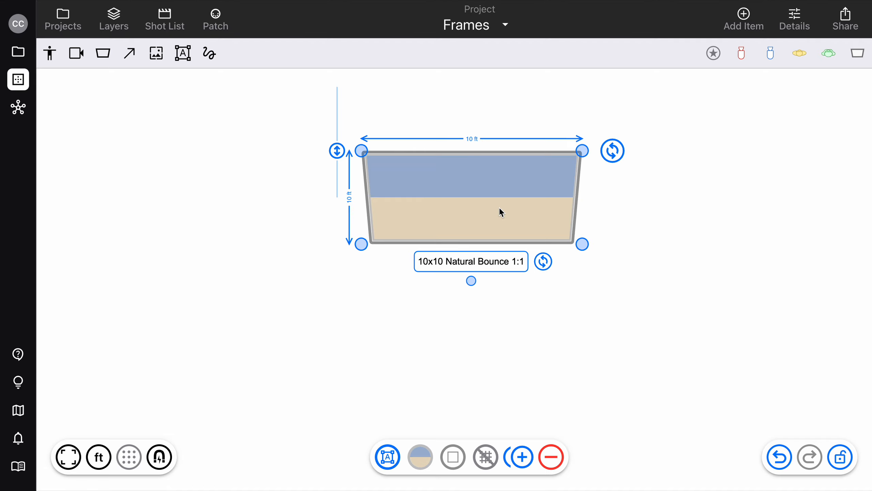
click(422, 447)
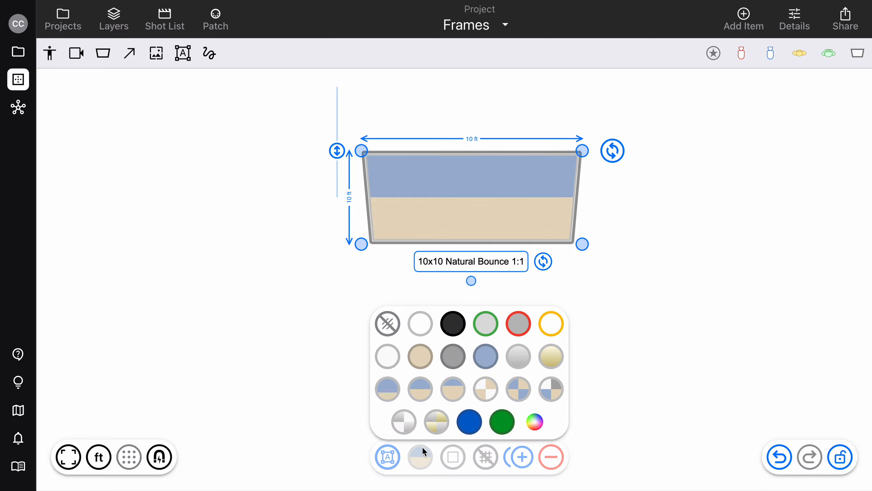
click(535, 421)
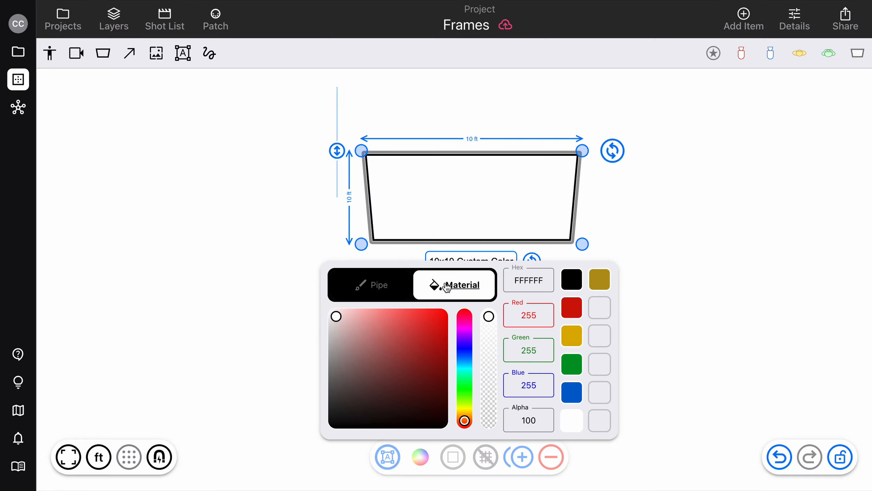
click(418, 326)
click(367, 343)
click(353, 336)
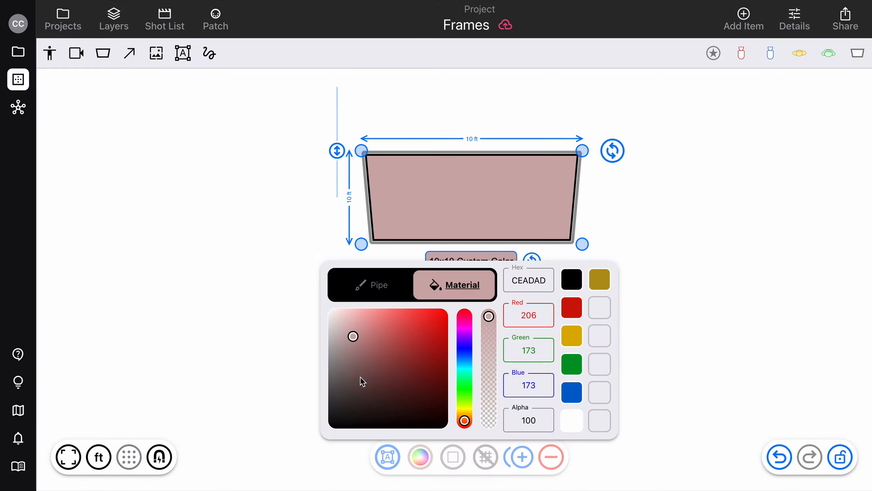
click(361, 378)
click(412, 363)
click(384, 338)
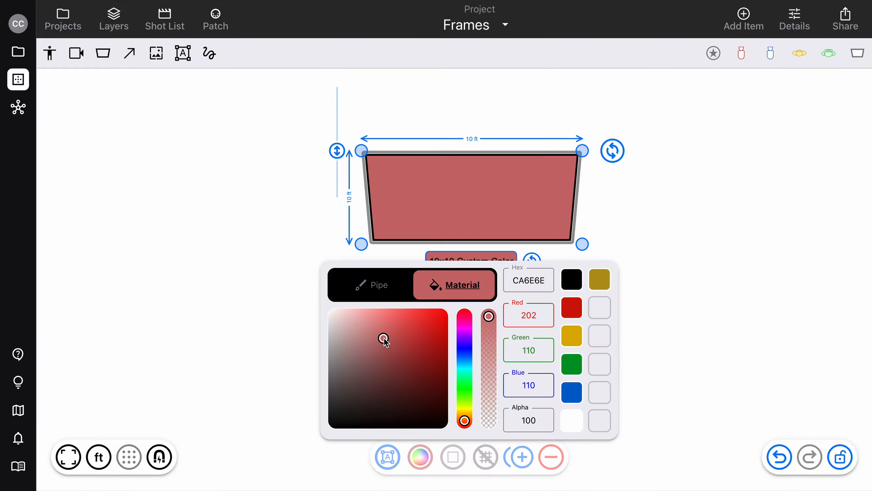
- Set the custom pipe colour to the preset green 009826 and close the colour settings
click(380, 283)
click(379, 352)
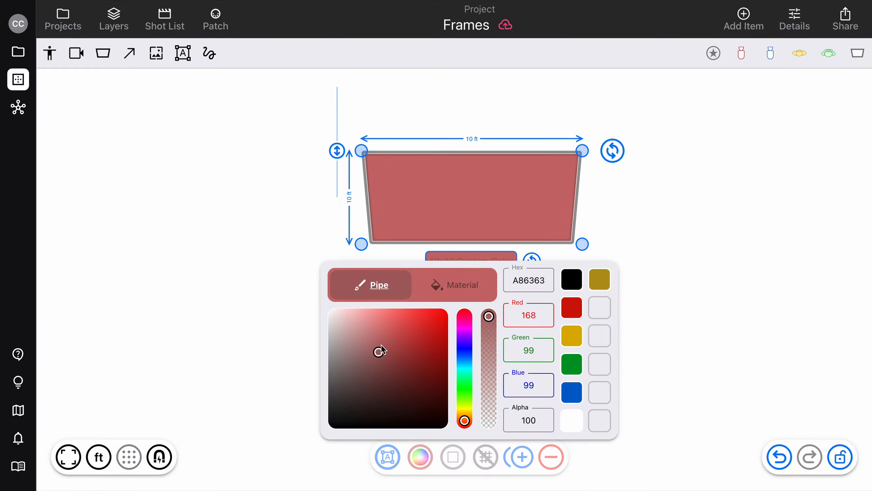
click(571, 363)
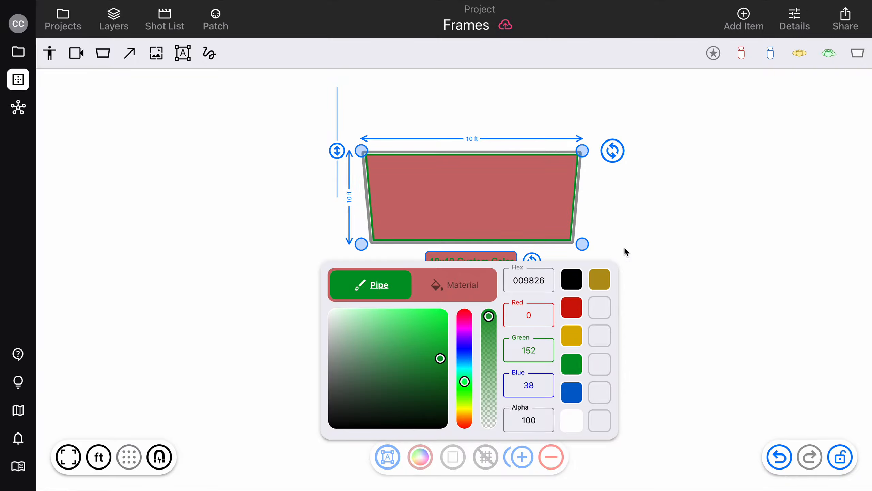
click(646, 241)
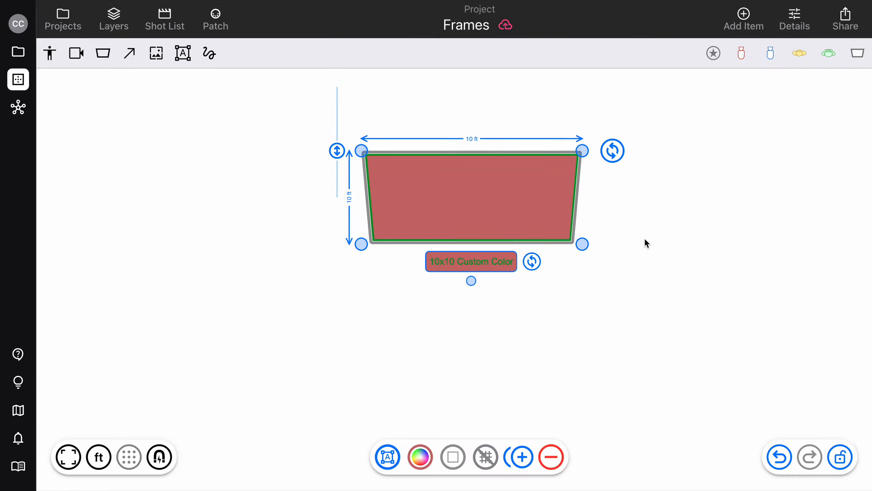
- Change the frame's material to White Bounce and its frame type to Speedrail
click(421, 457)
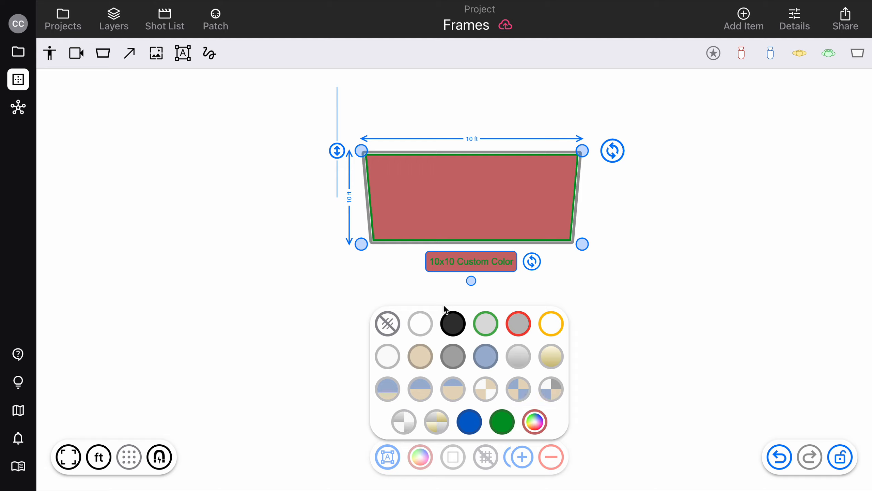
click(387, 357)
click(453, 457)
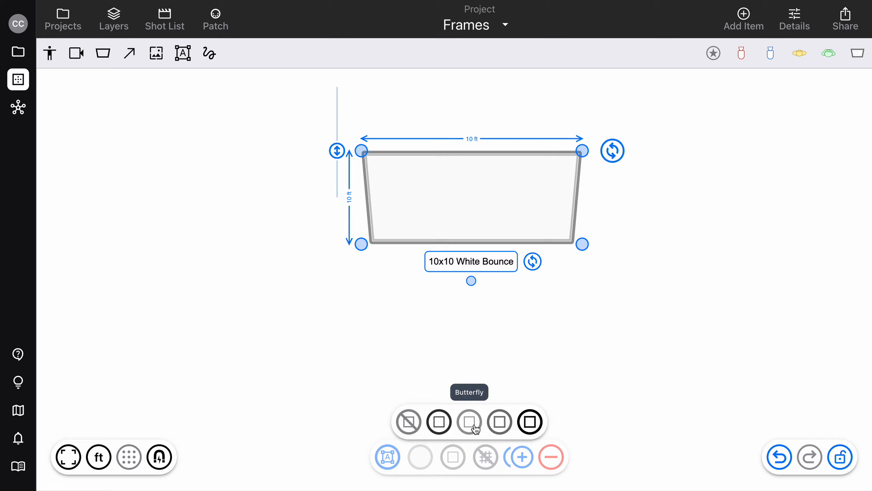
click(500, 424)
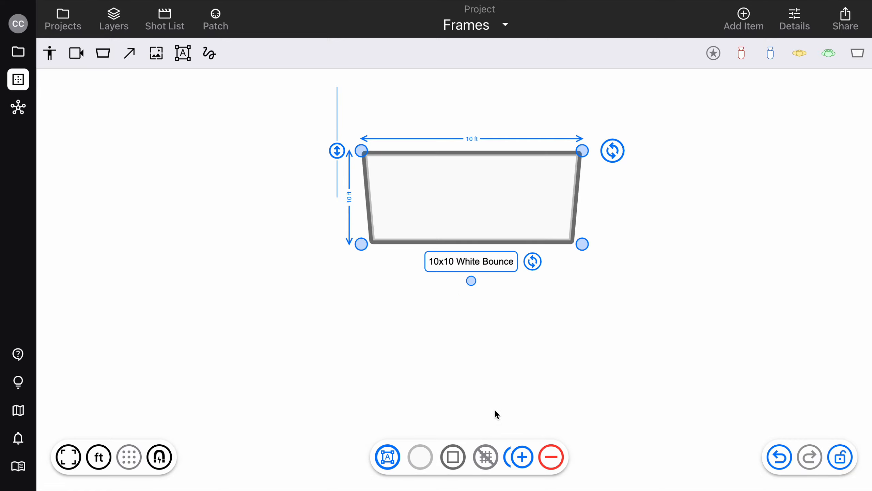
- Try the Black Pipe frame type, and switch the frame back to Speedrail
click(453, 458)
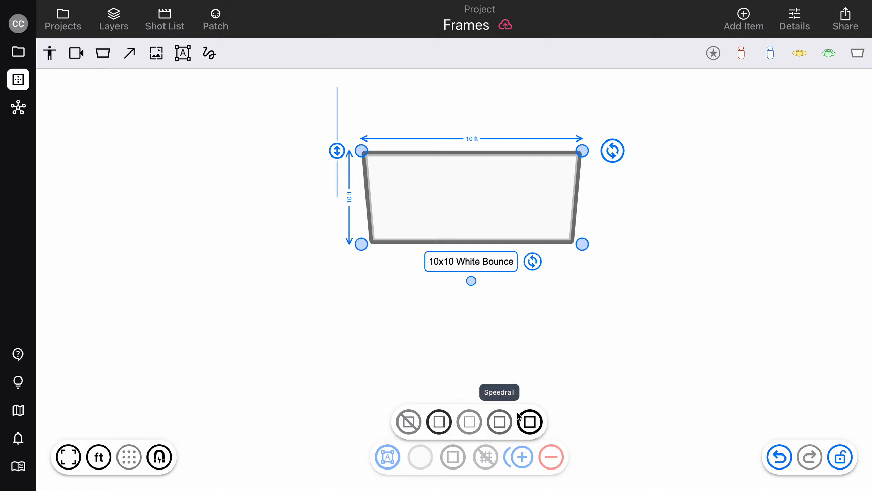
click(532, 423)
click(453, 458)
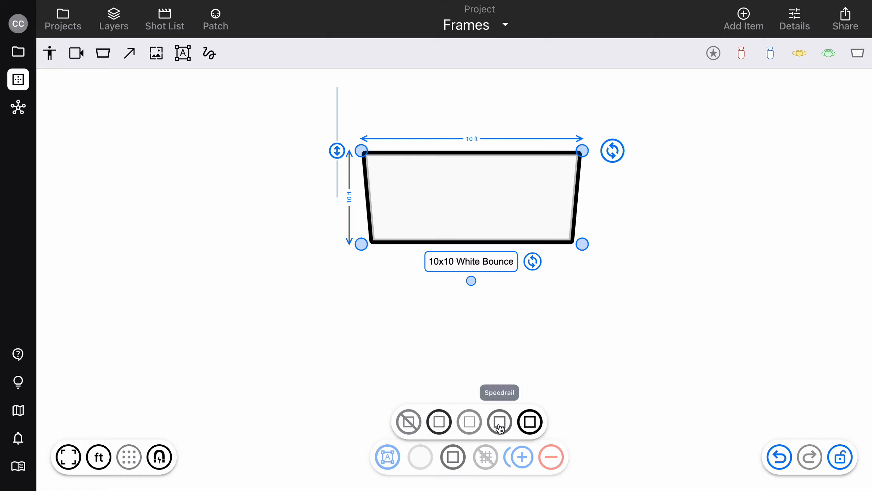
click(500, 423)
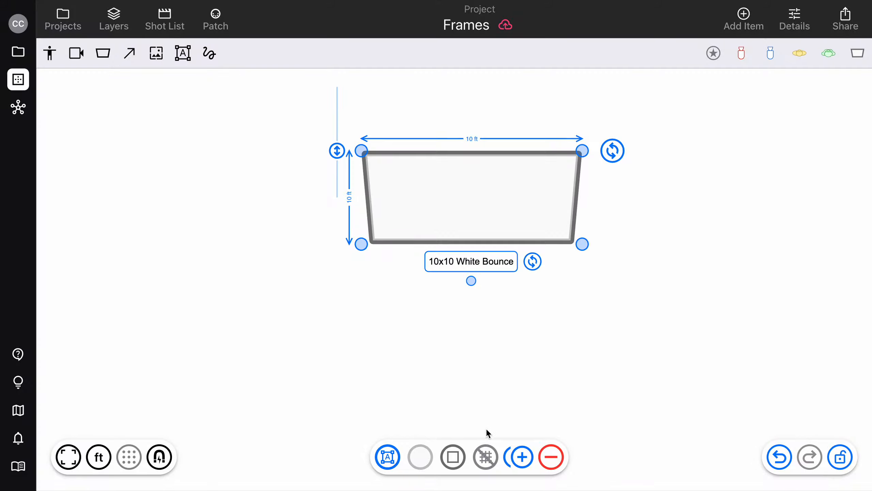
- Add a 20° grid to the White Bounce frame, and change the grid to 40°
click(486, 455)
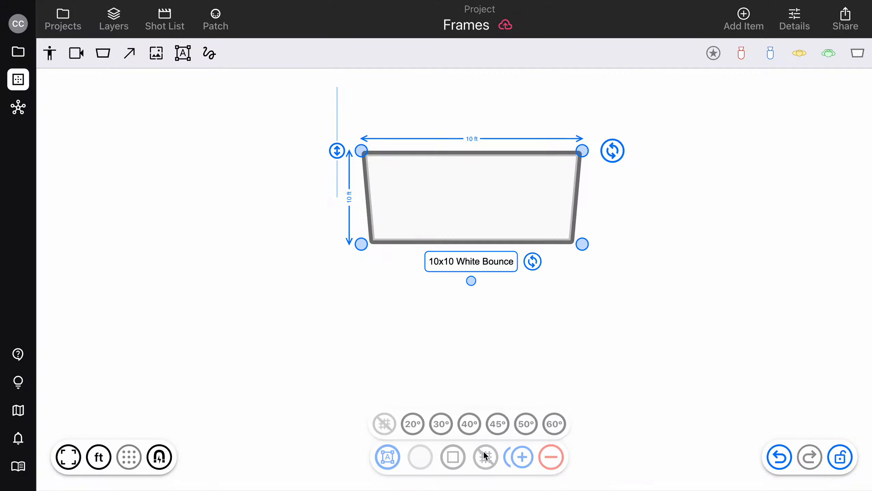
click(406, 425)
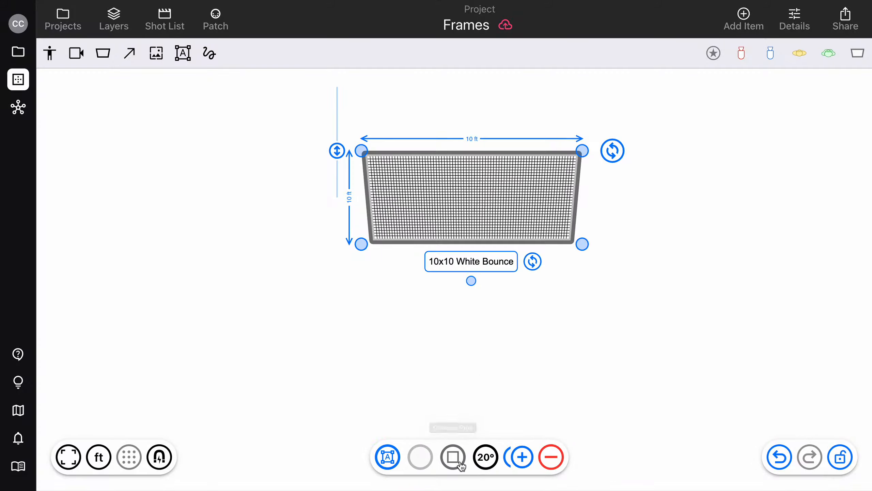
click(485, 457)
click(470, 422)
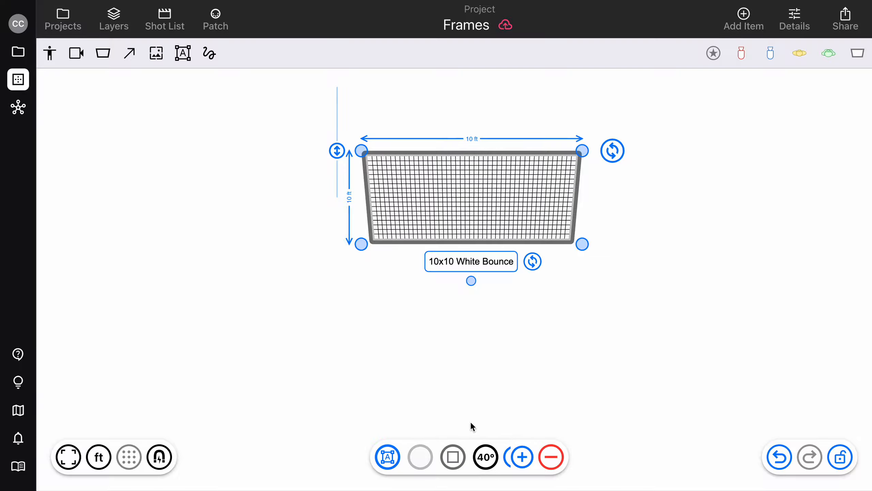
- Try the 45° and 60° grids on the White Bounce frame, and switch the grid back to 40°
click(487, 458)
click(500, 422)
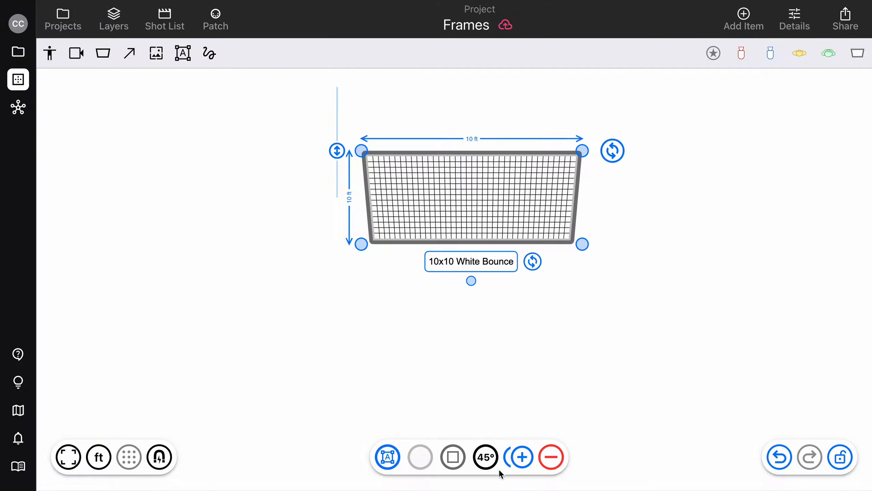
click(486, 457)
click(560, 422)
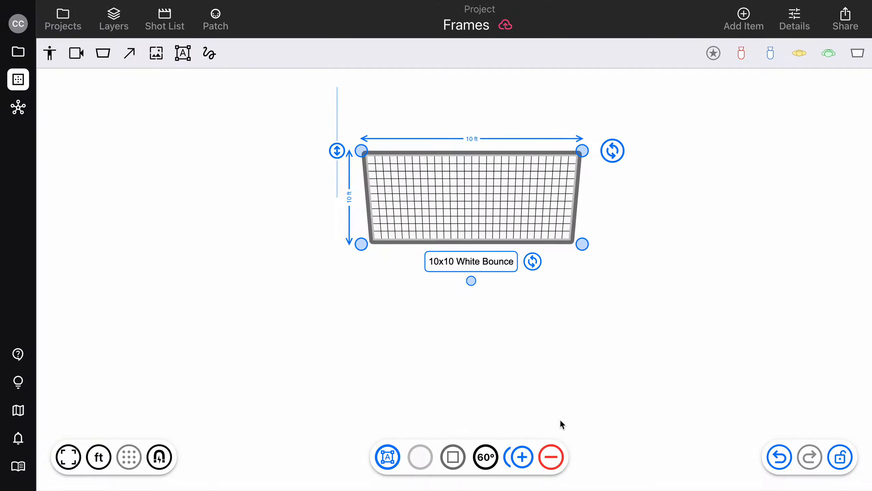
click(485, 457)
click(469, 422)
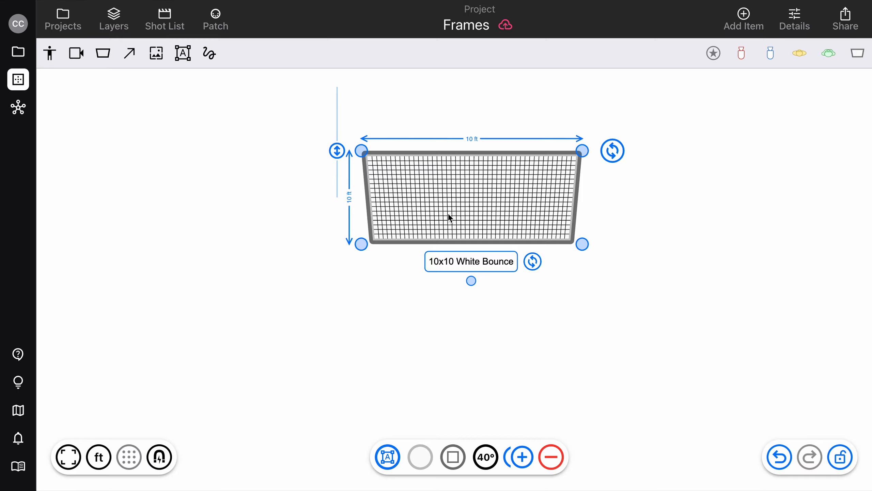
- Move the White Bounce frame to the middle of the canvas and save it as a favorite in slot 7
drag(477, 201, 389, 244)
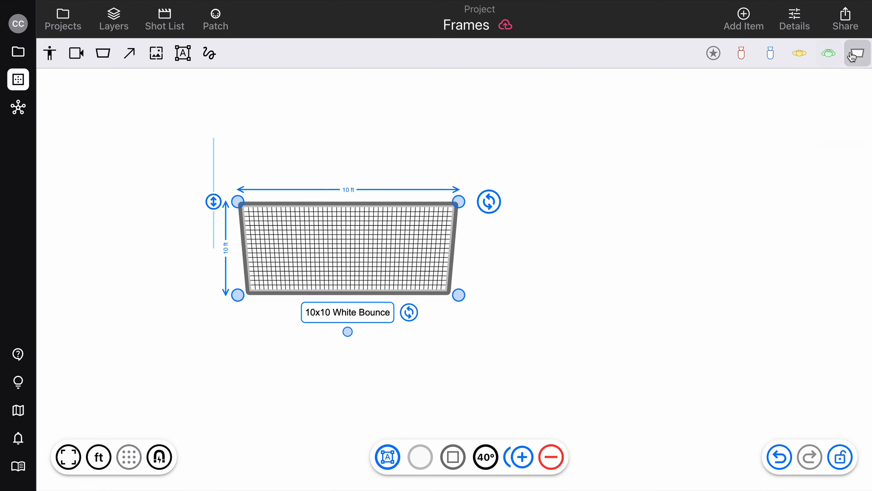
click(722, 57)
drag(363, 249, 430, 253)
right_click(432, 253)
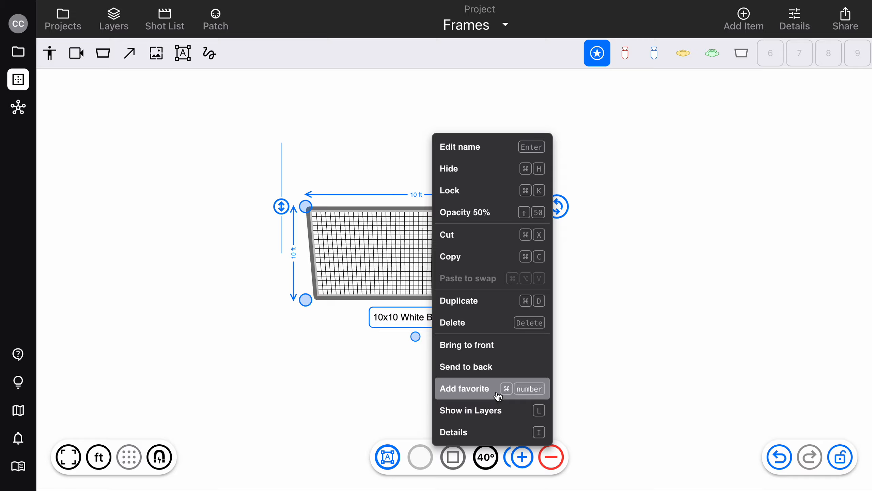
click(657, 225)
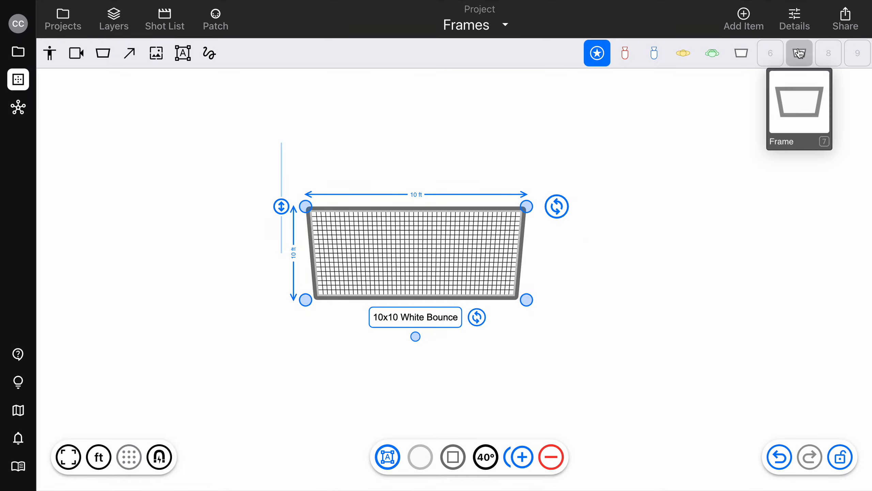
- Place a second White Bounce frame from favorite 7 beside the original, delete it, and reselect the original
drag(799, 53, 692, 158)
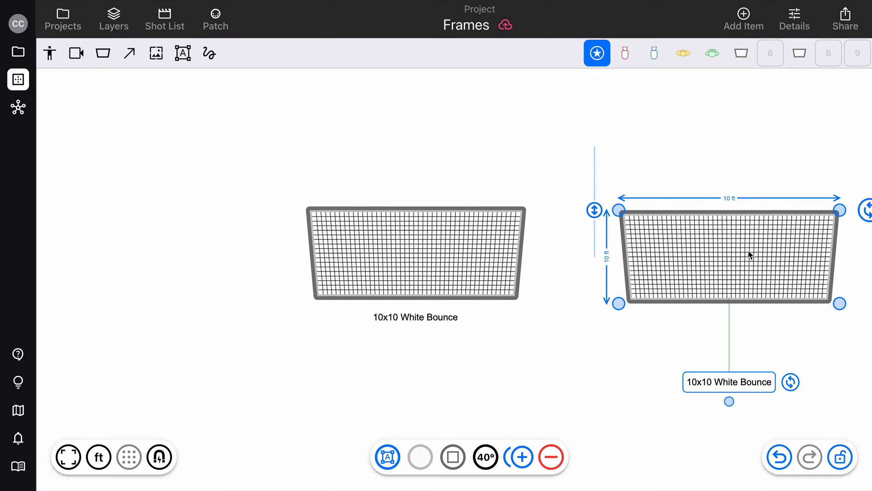
key(Delete)
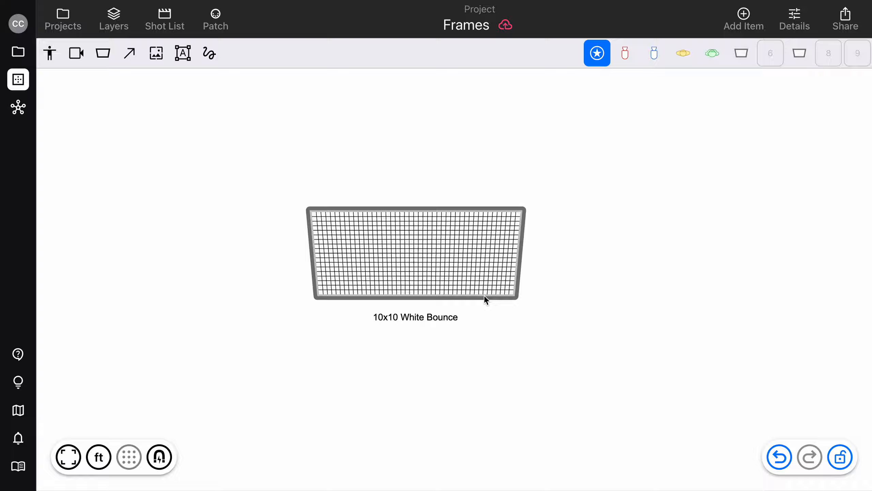
click(473, 285)
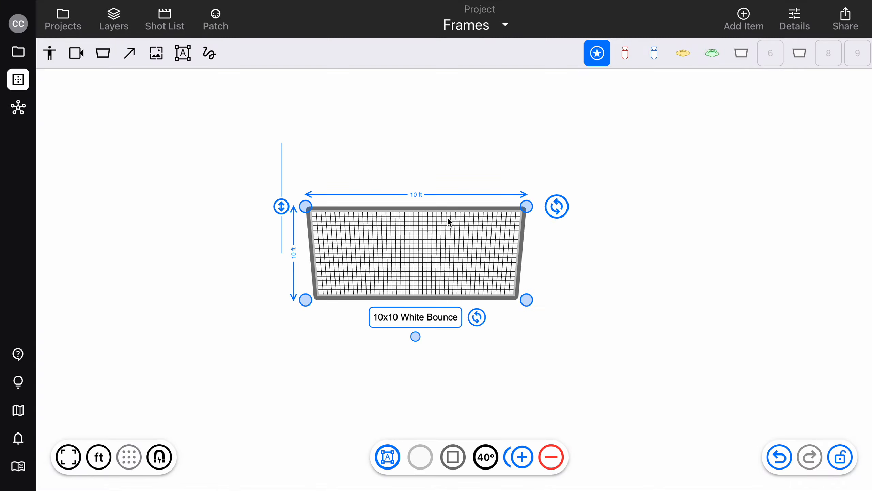